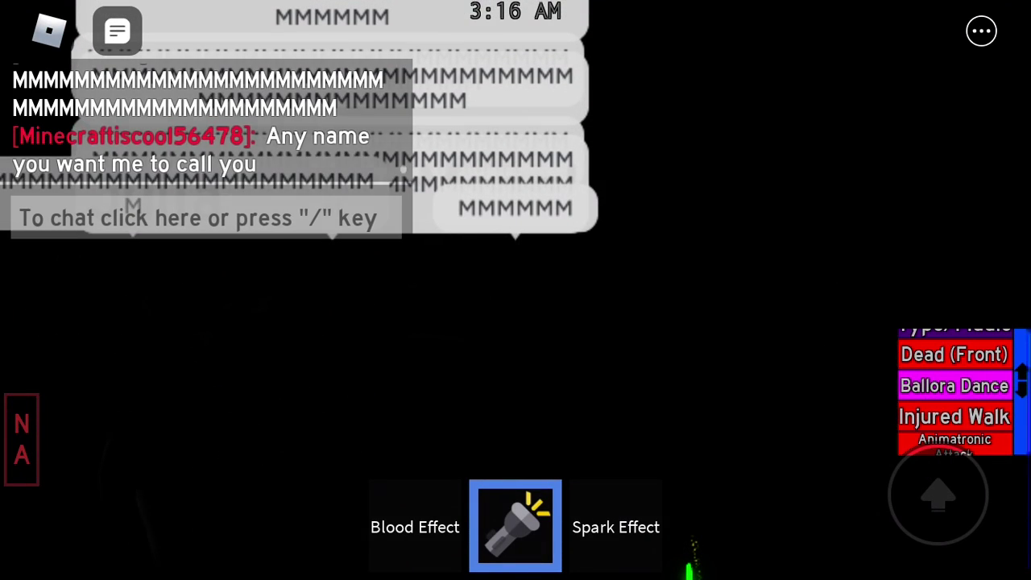
# Send 'MMM', then 'MICROWAVES MMMMMMMMMM', in the game chat.
pyautogui.click(205, 216)
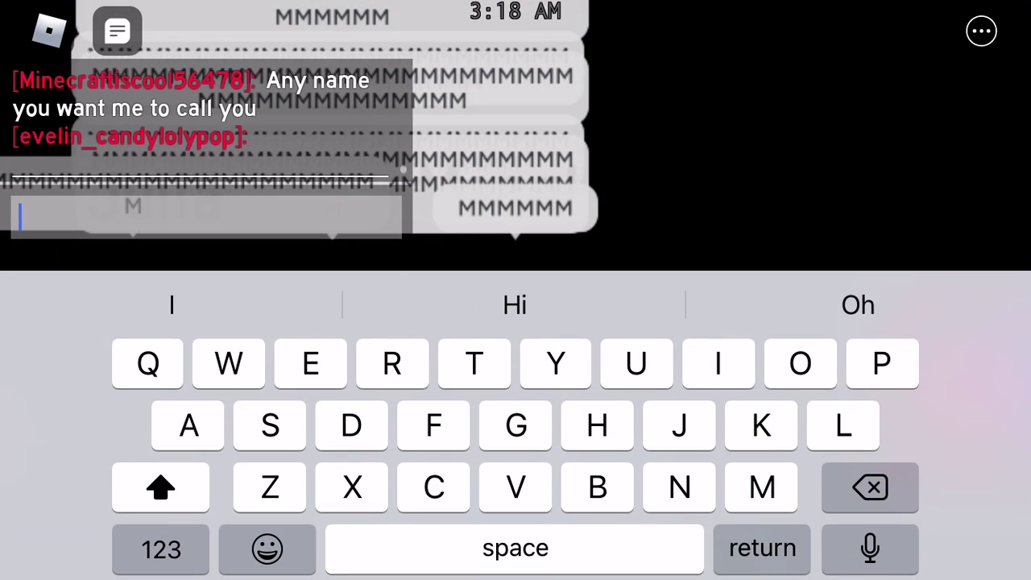
pyautogui.write('MMM')
pyautogui.click(763, 548)
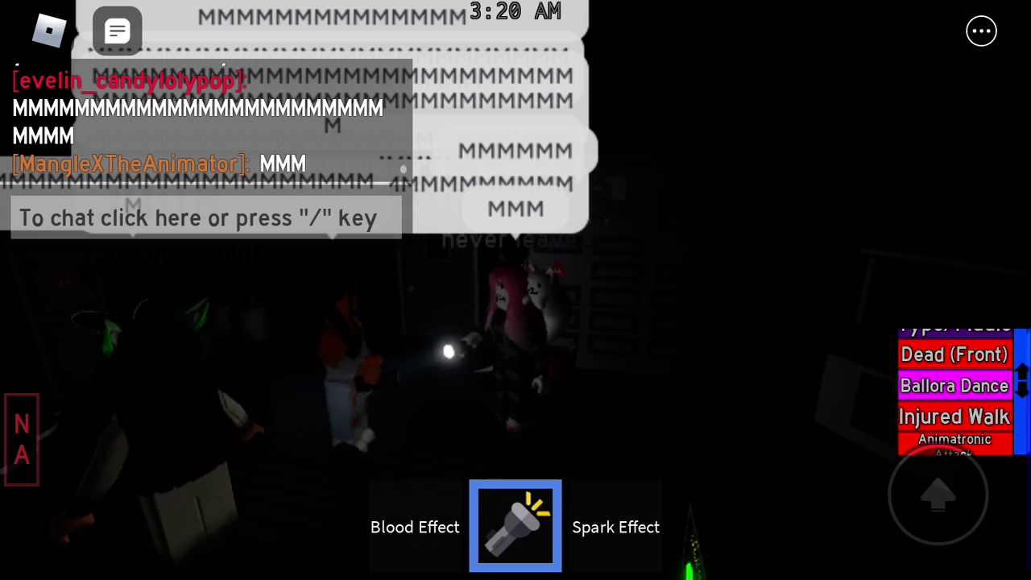
pyautogui.click(206, 218)
pyautogui.write('MIR')
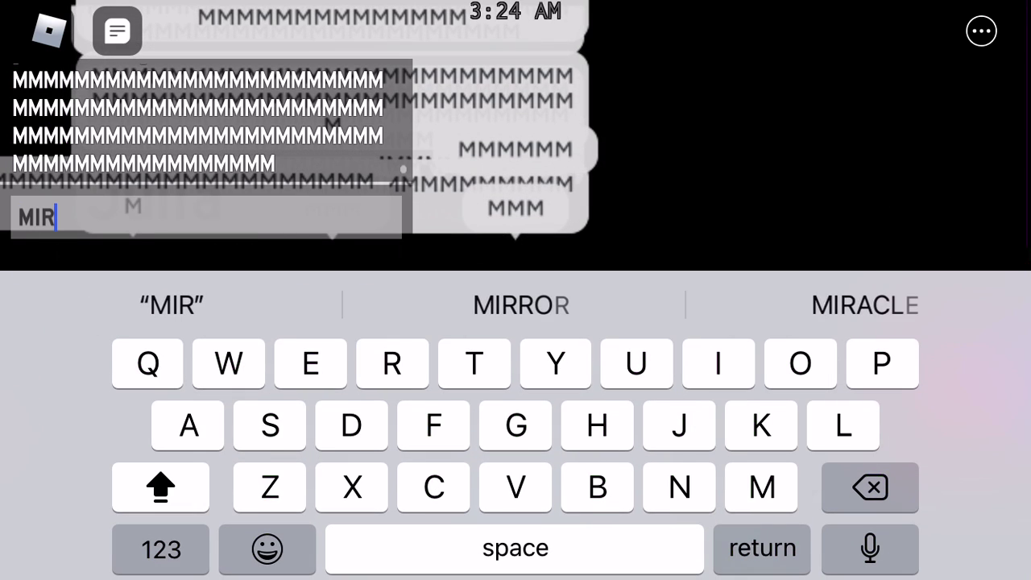
pyautogui.write('C')
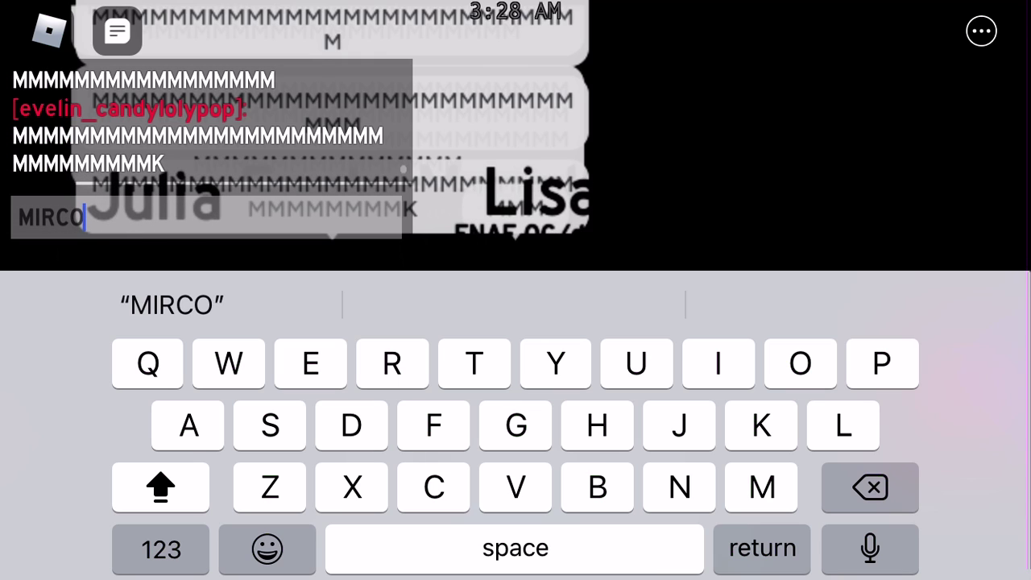
pyautogui.write('RO')
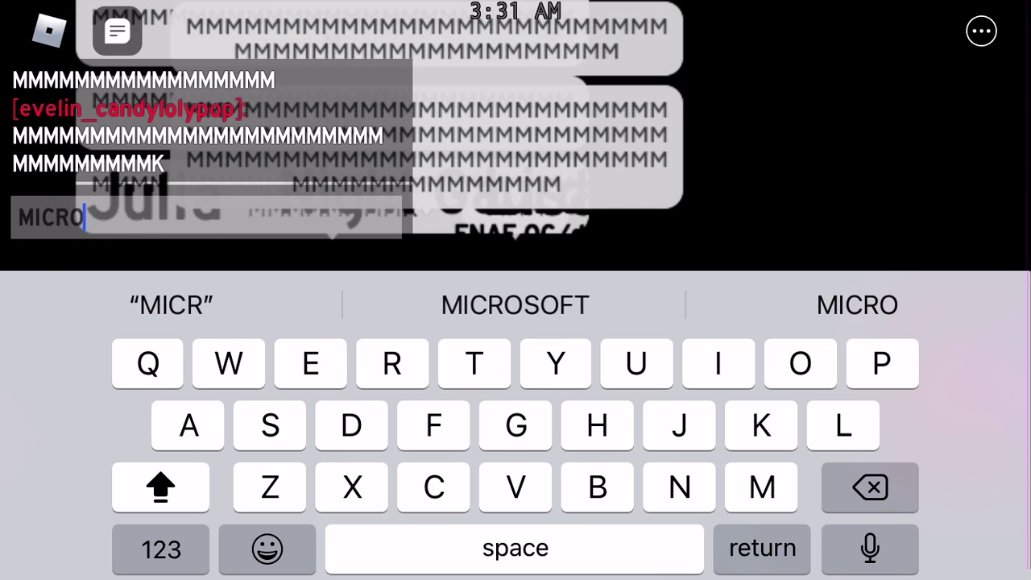
pyautogui.write('WAVES')
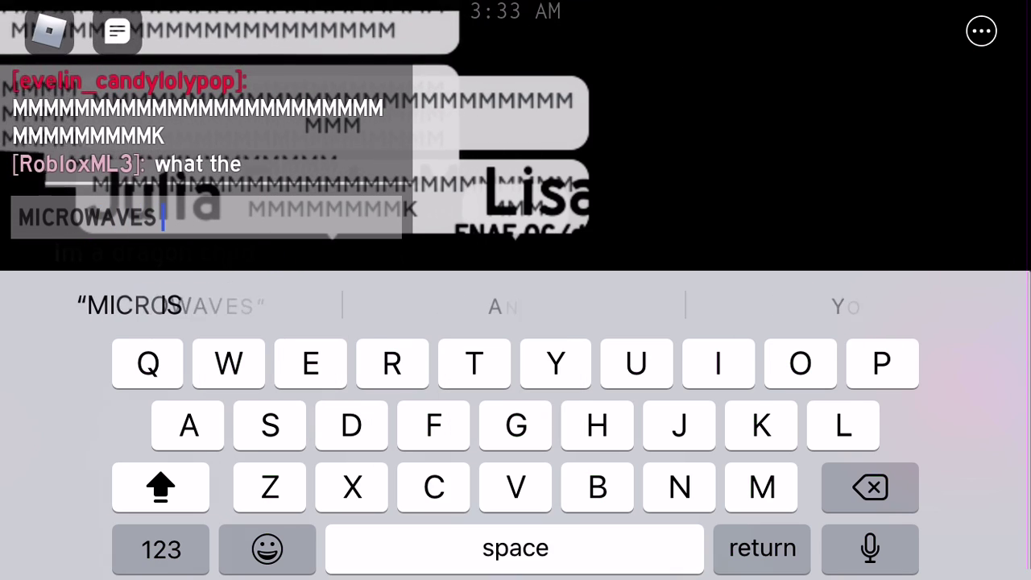
pyautogui.write(' MMMMMMMMMM')
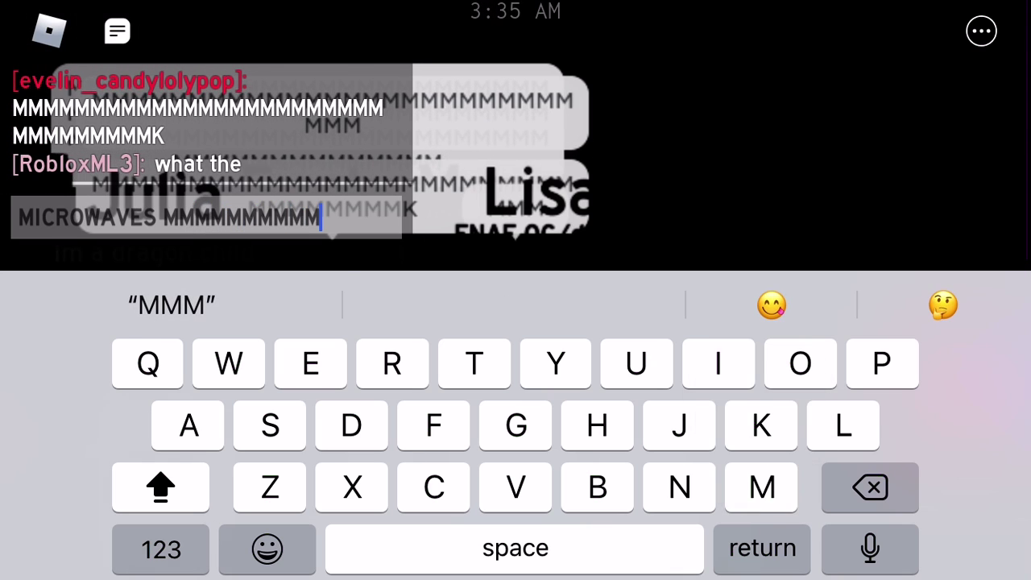
pyautogui.press('Return')
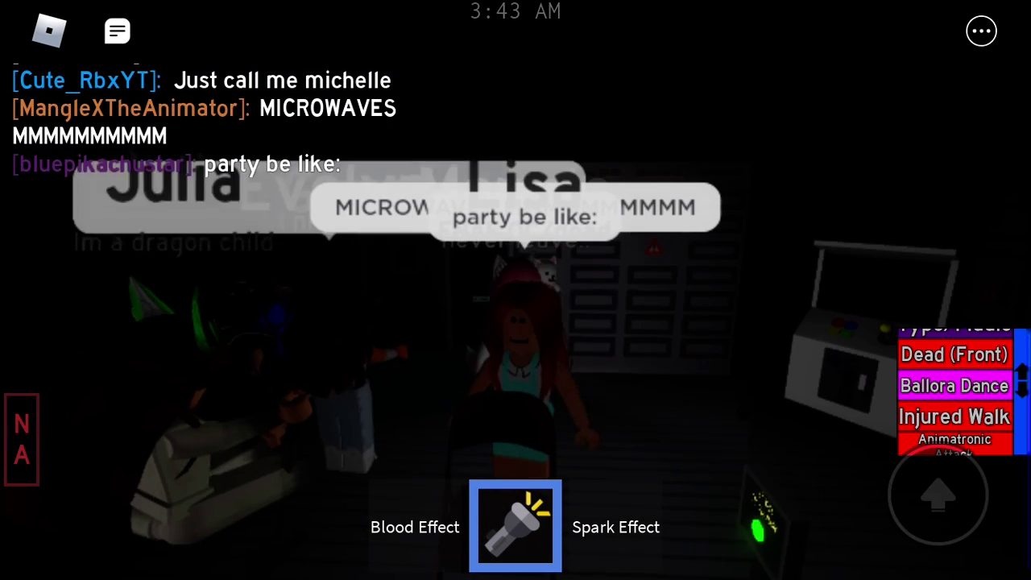
# Send the laughing reply 'XDD' to the game chat.
pyautogui.click(206, 217)
pyautogui.write('XDD')
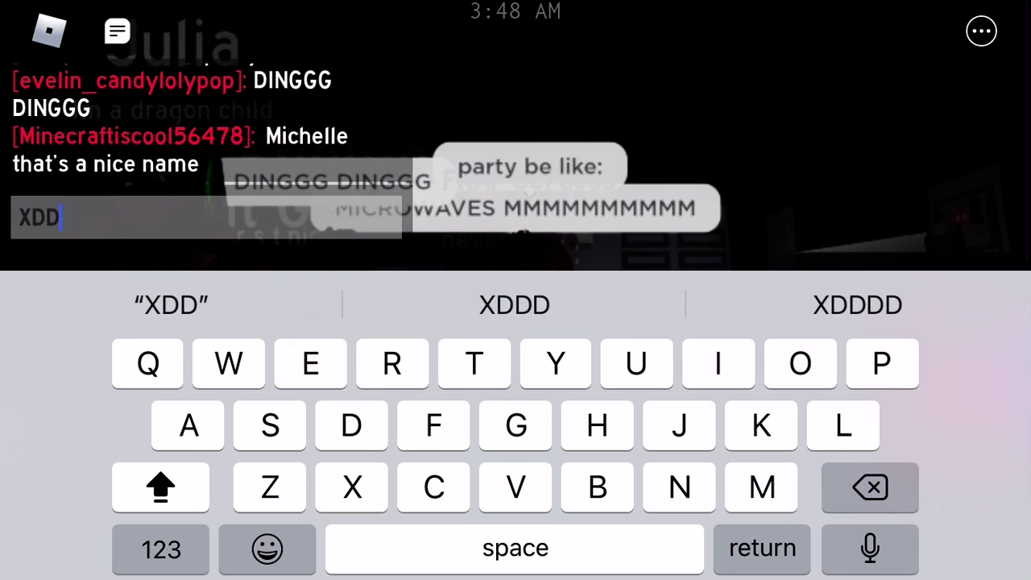
pyautogui.click(763, 548)
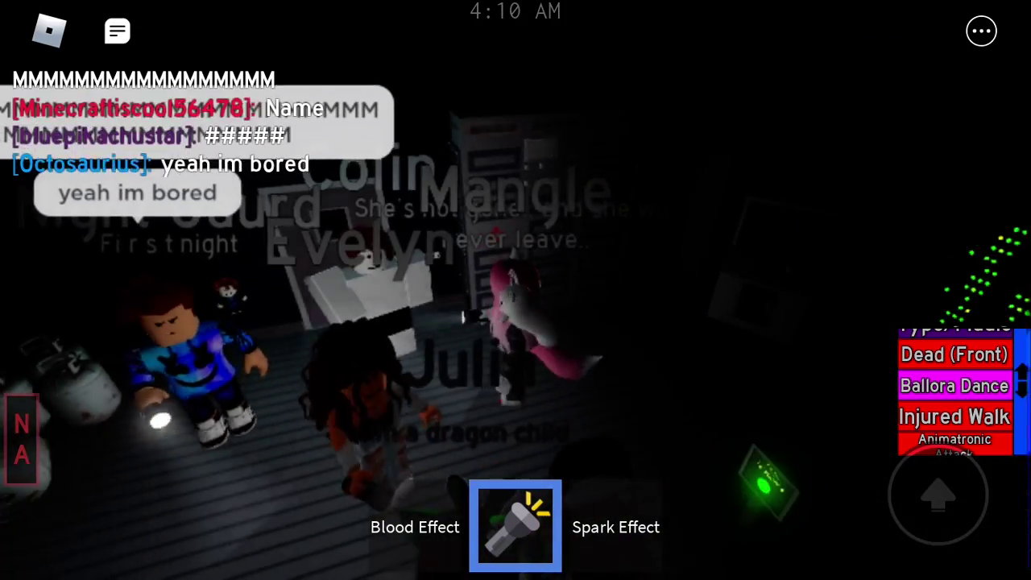
# Send 'Lol' and a long row of Ms, then start a new 'COMMENT' message.
pyautogui.click(117, 31)
pyautogui.click(201, 213)
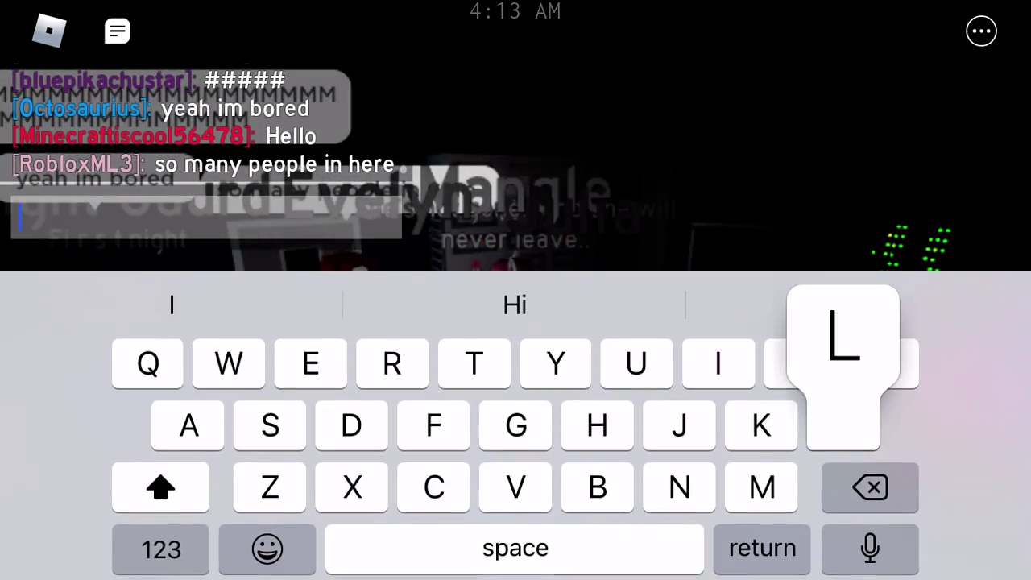
pyautogui.write('Lol')
pyautogui.click(762, 548)
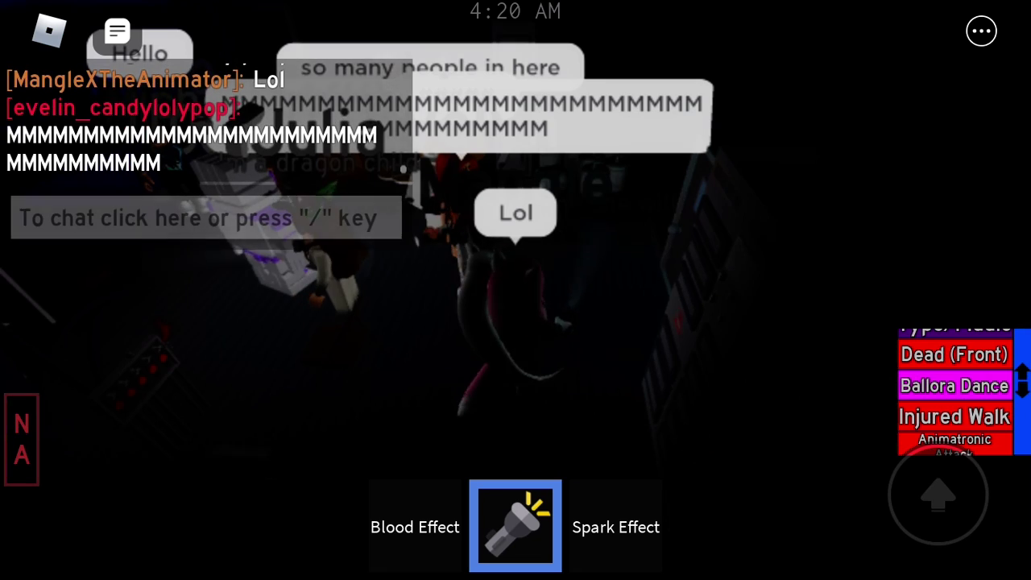
pyautogui.click(201, 218)
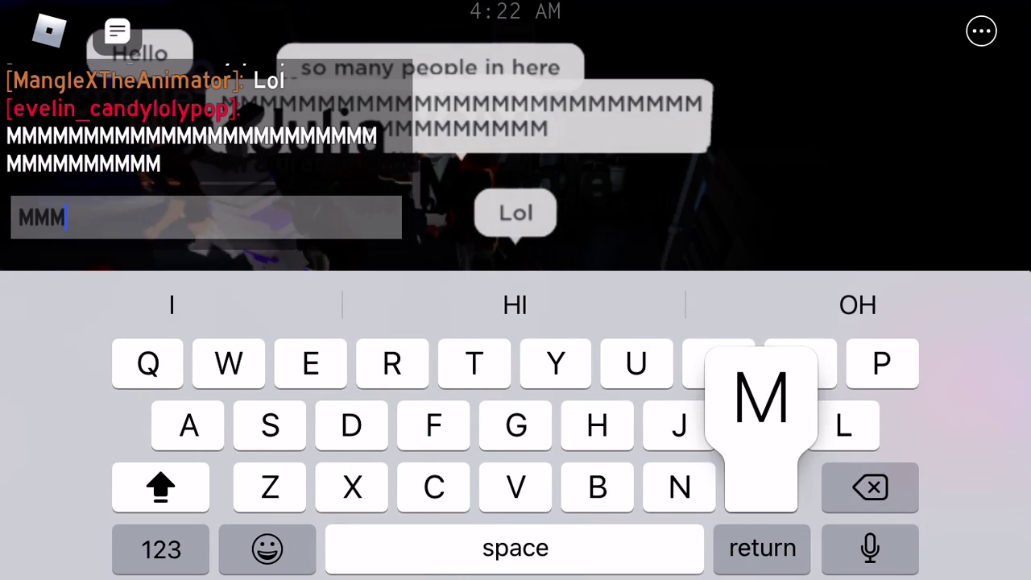
pyautogui.write('MMMMMM')
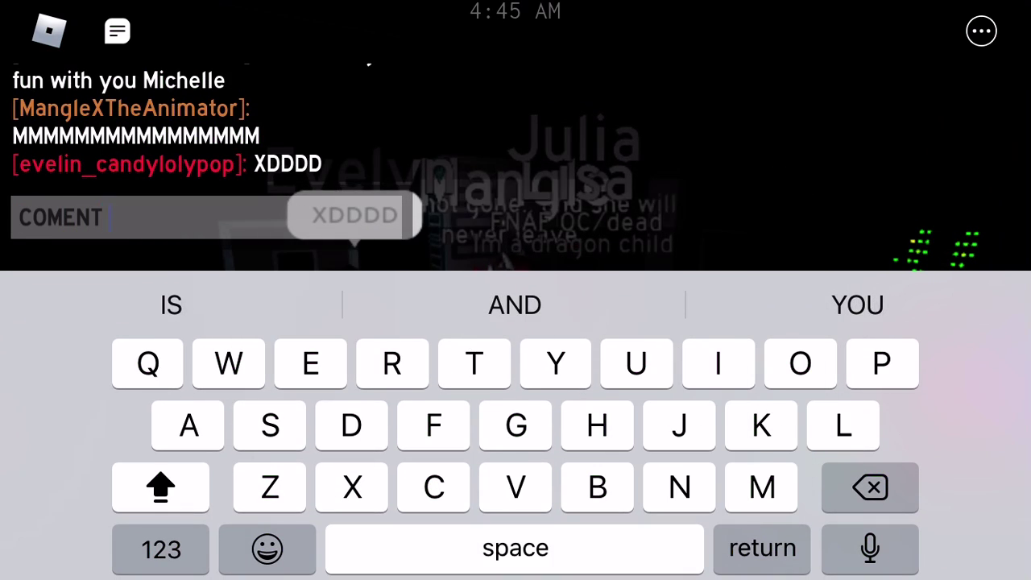
pyautogui.write('MENT')
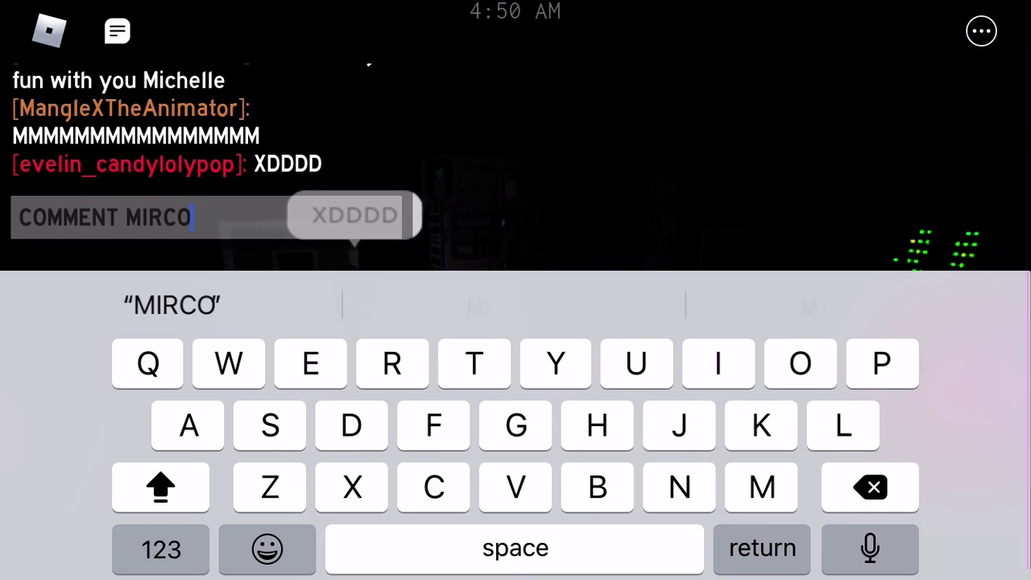
pyautogui.write('ORWAVW GANG')
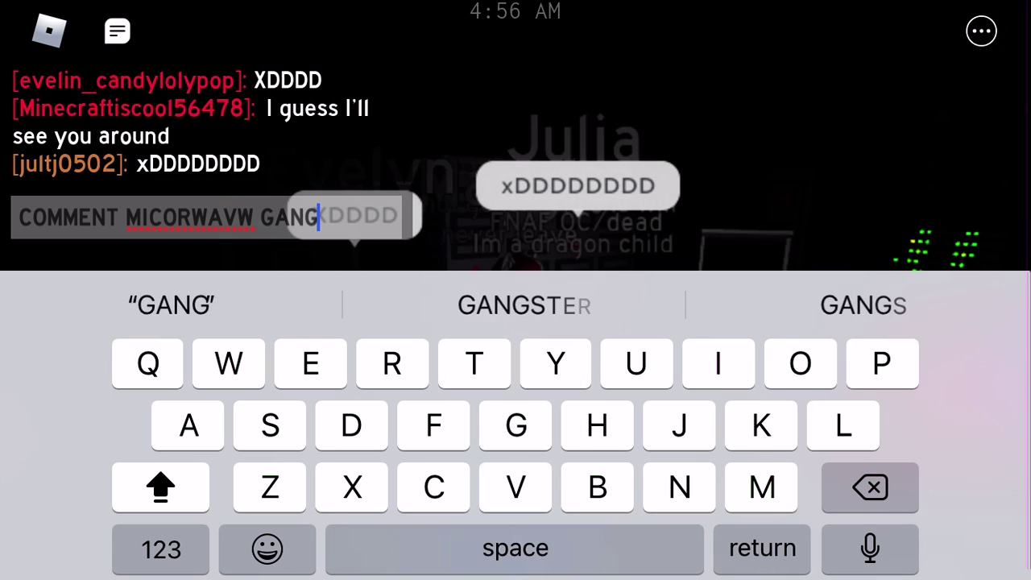
pyautogui.write(' IN THE CONNE')
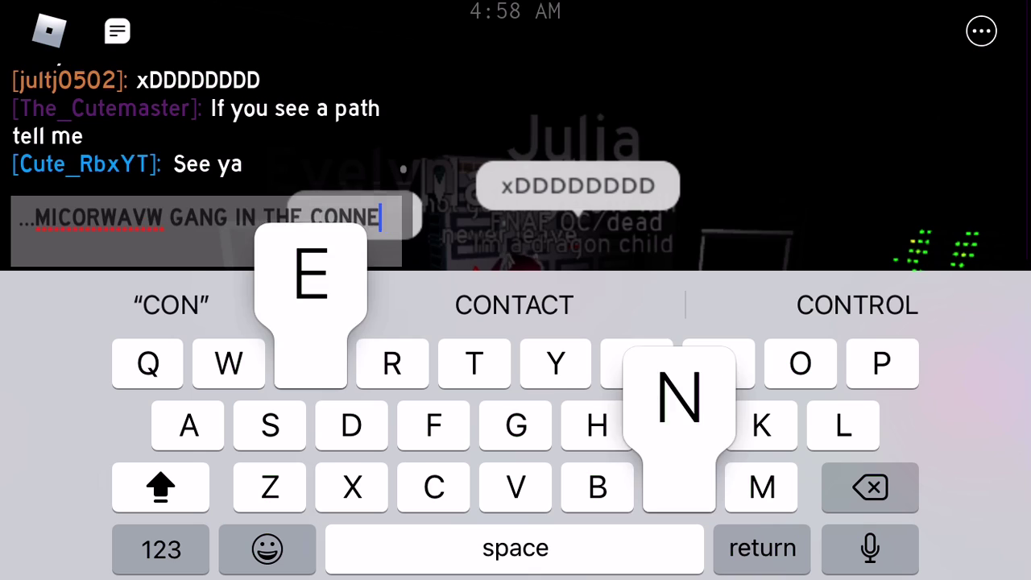
pyautogui.write('NTS FOR A ')
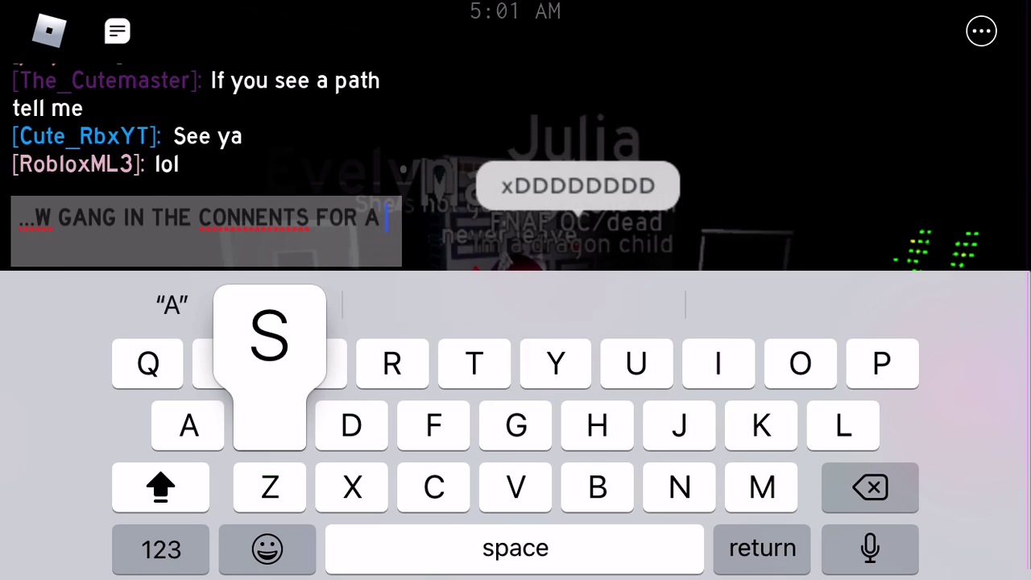
pyautogui.write('SHOUT OUT!!!')
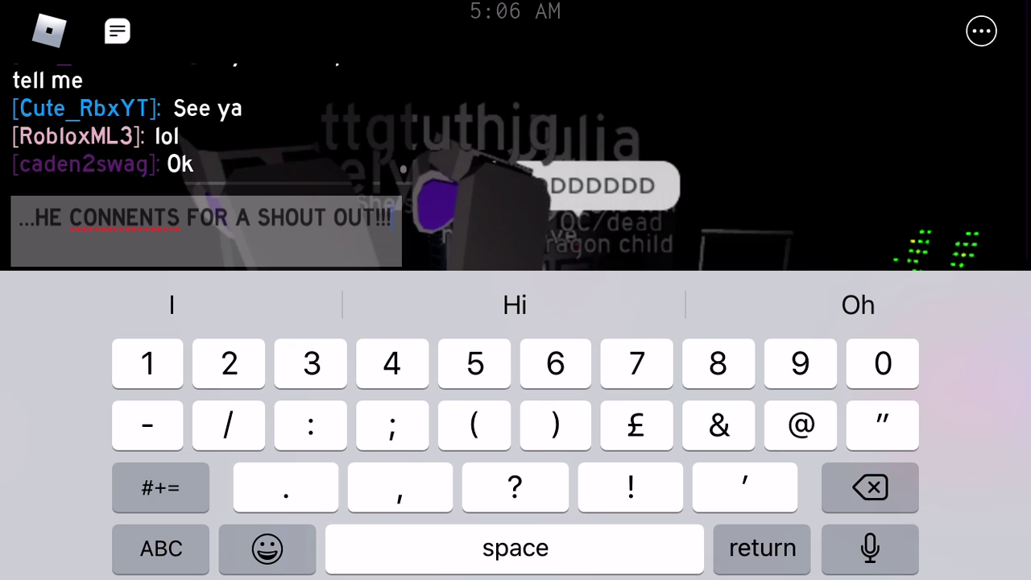
# Erase the shoutout draft's ending back to 'COMMENT MICORWAVW GAN'.
pyautogui.click(870, 487)
pyautogui.press('BackSpace')
pyautogui.press('BackSpace')
pyautogui.press('BackSpace')
pyautogui.write('COMMENT MICORWAV')
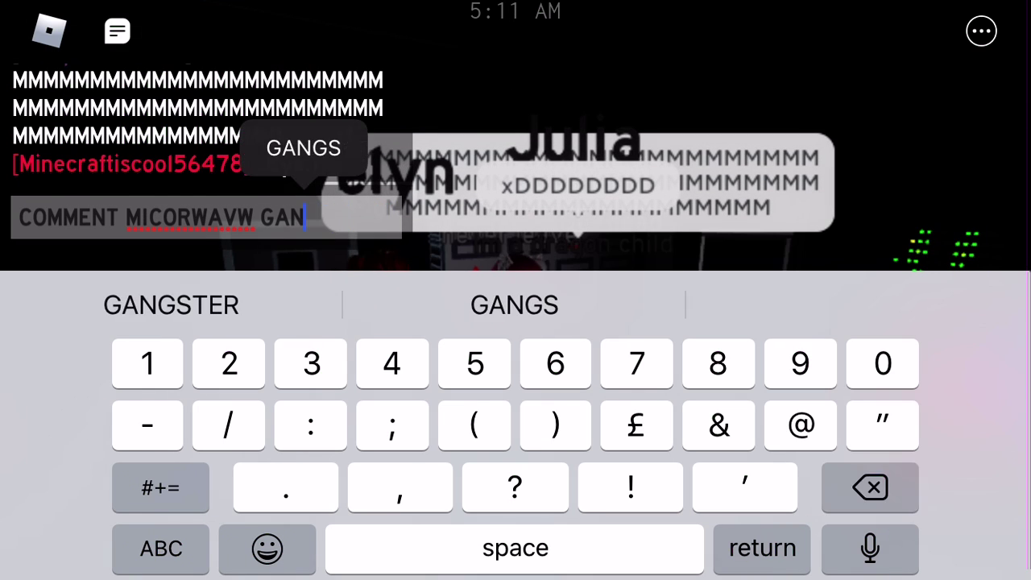
# Replace the shoutout draft with a long row of Ms and send it.
pyautogui.click(161, 548)
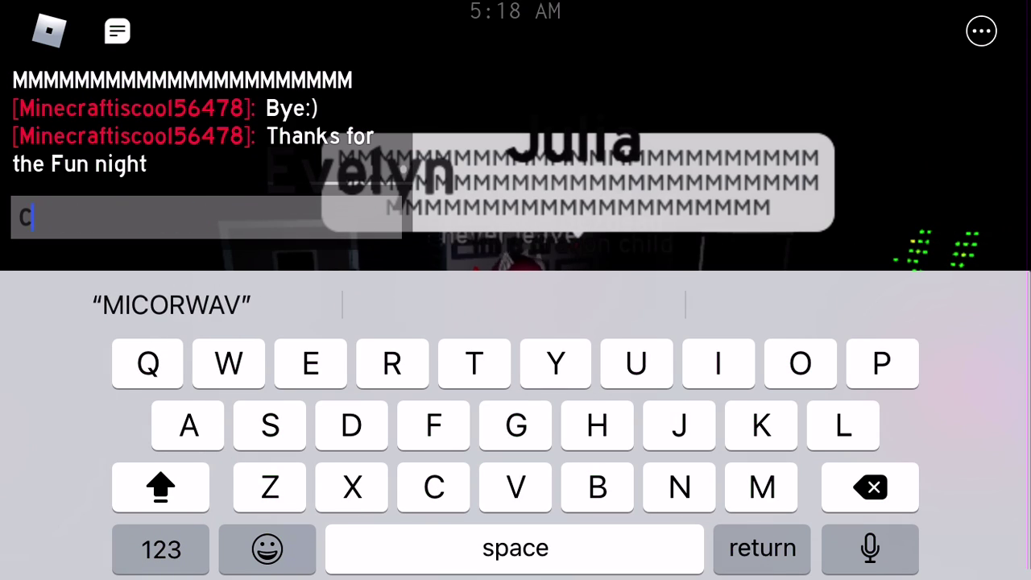
pyautogui.click(516, 162)
pyautogui.click(162, 217)
pyautogui.write('M')
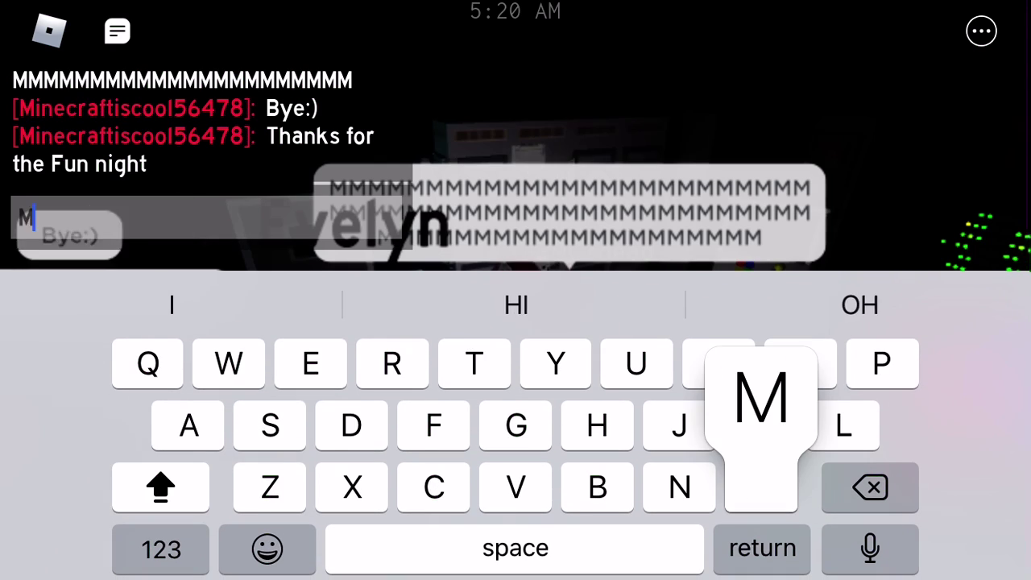
pyautogui.write('MMMMMMMMMM')
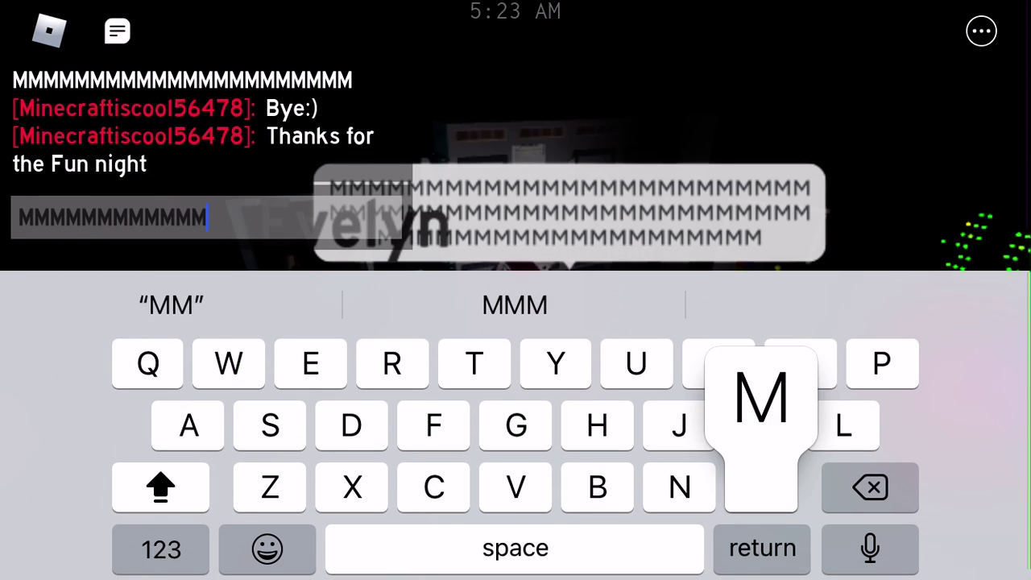
pyautogui.write('MMMMMMMMMM')
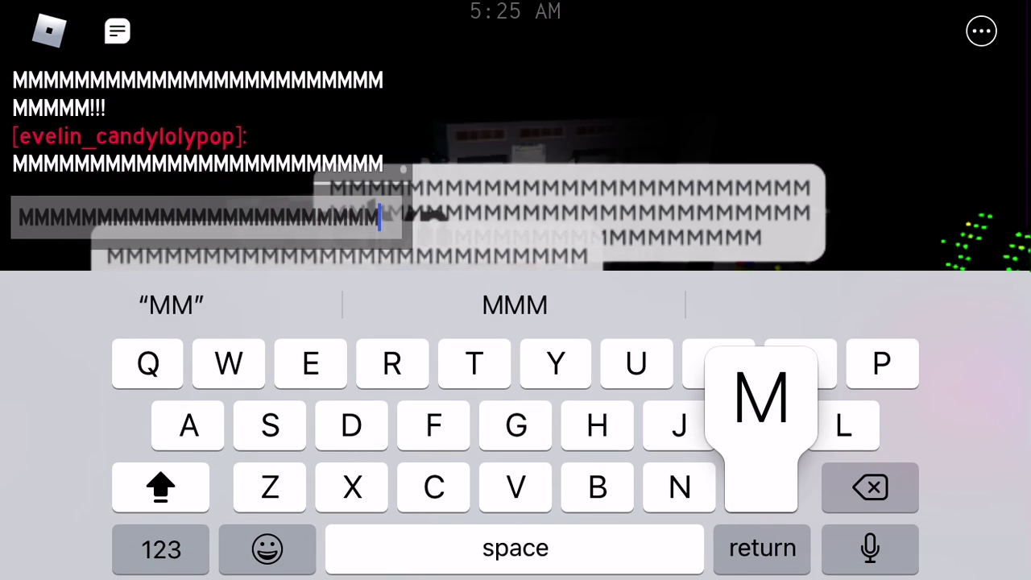
pyautogui.press('Return')
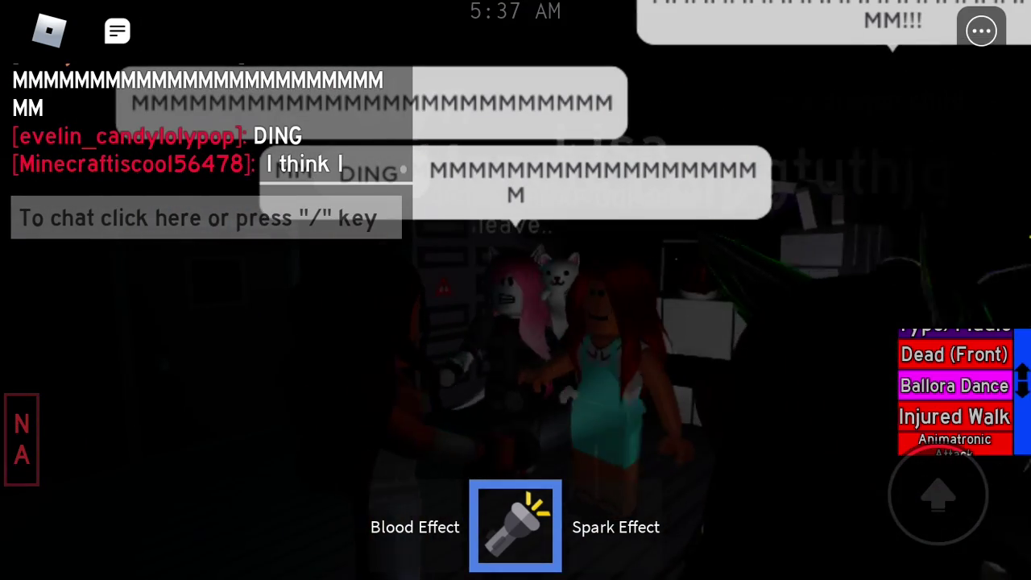
# Send 'WE ARE MENTALLY NOT OK' to the game chat.
pyautogui.click(206, 218)
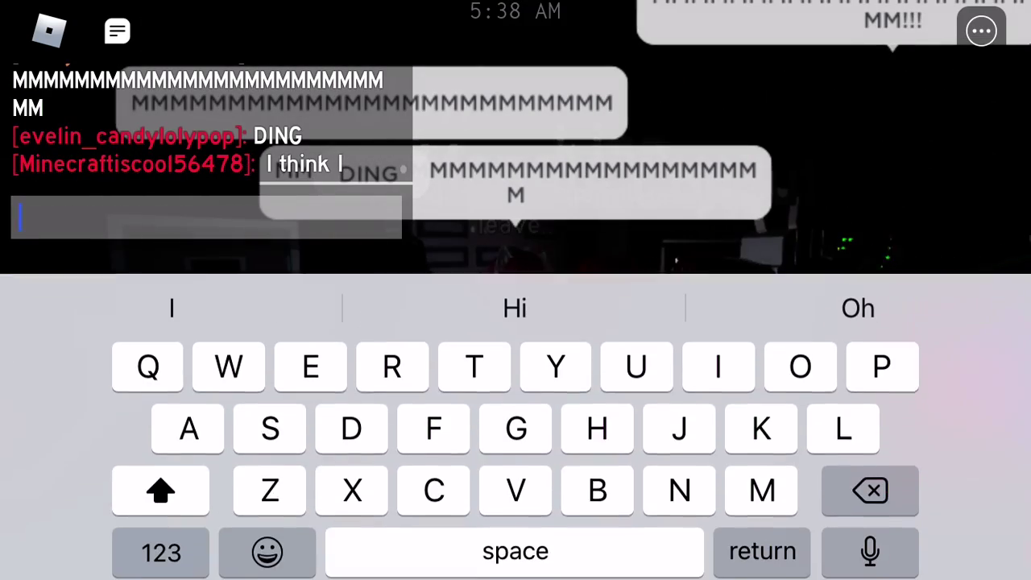
pyautogui.write('WE ARE MEN')
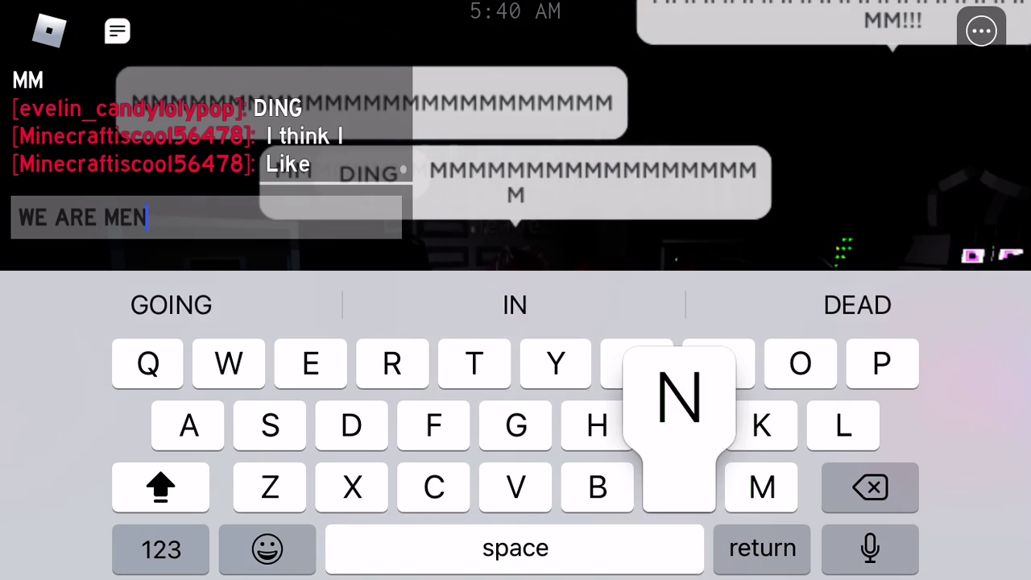
pyautogui.write('TALLY NOT OK')
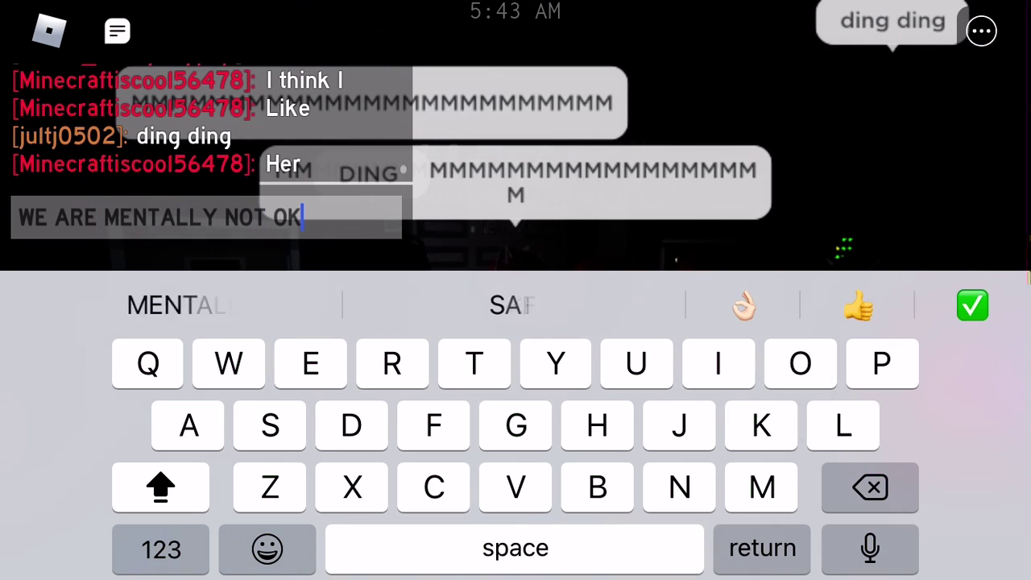
pyautogui.press('Return')
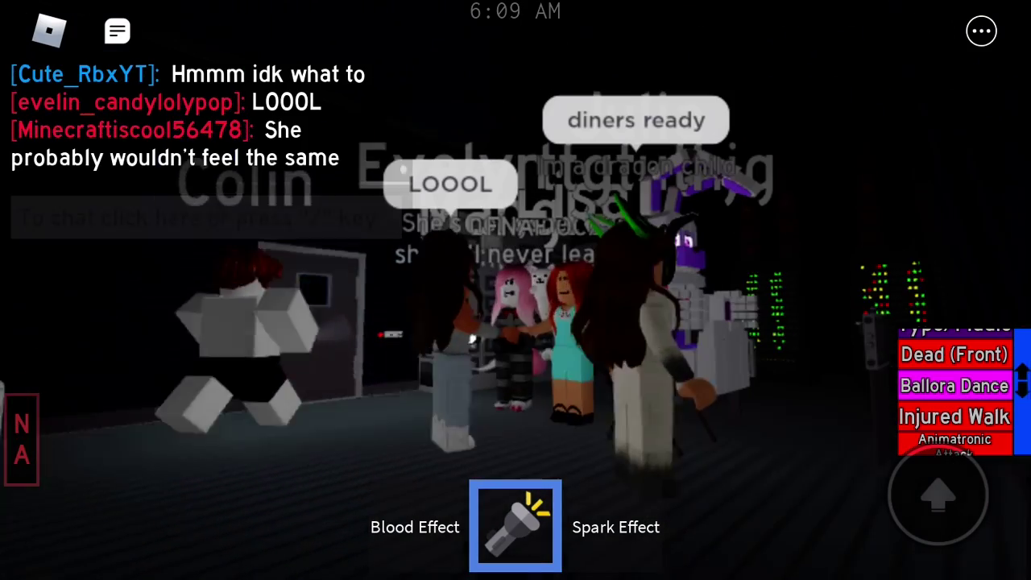
# Draft the chat message 'XDDD MMM' without sending it.
pyautogui.click(117, 33)
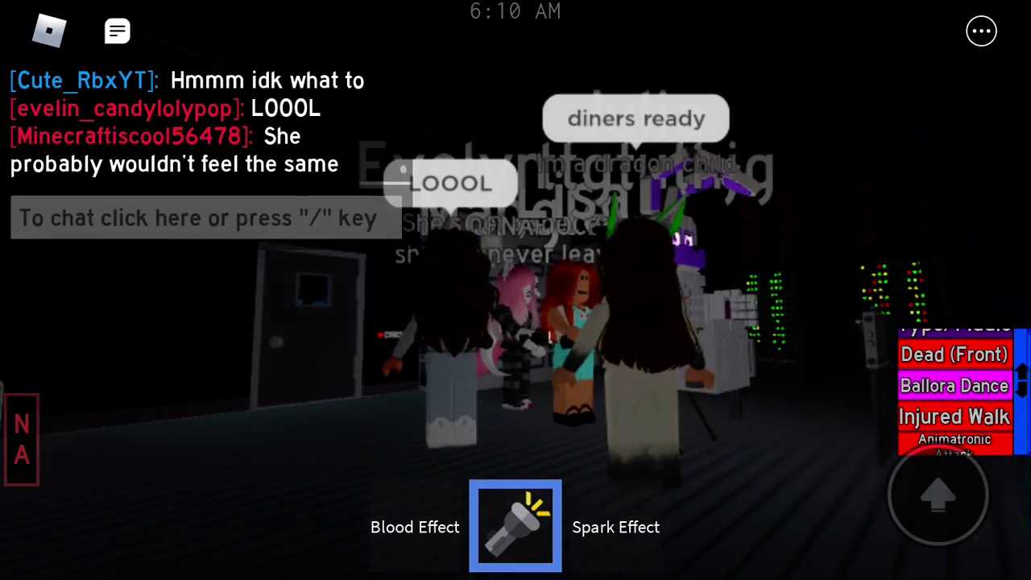
pyautogui.click(201, 217)
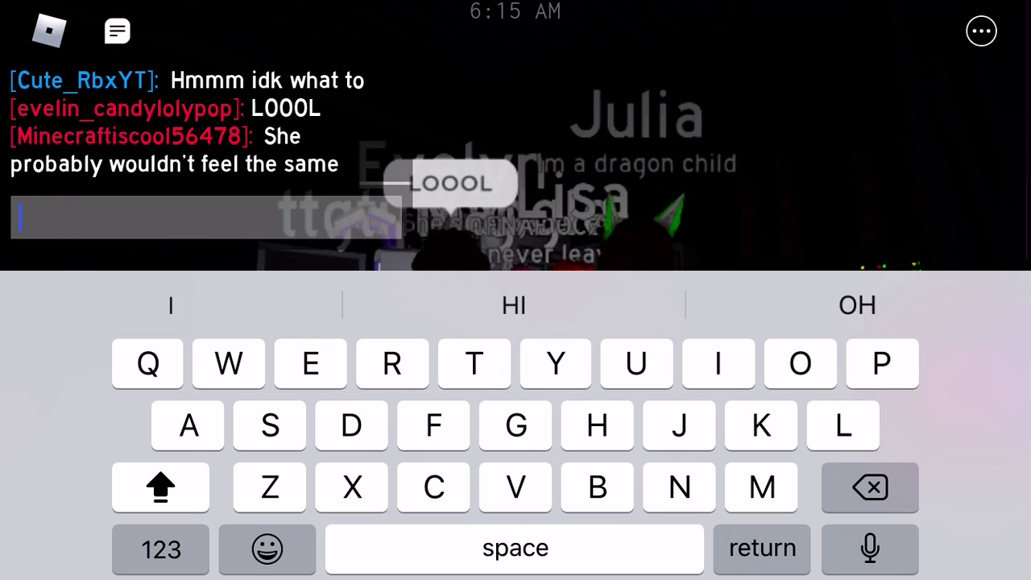
pyautogui.write('XDD MMM')
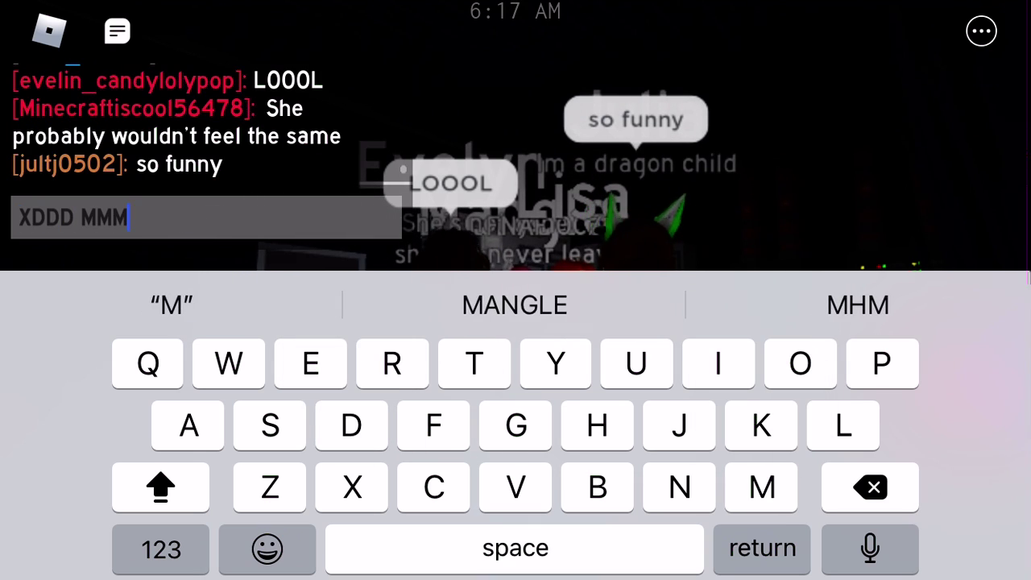